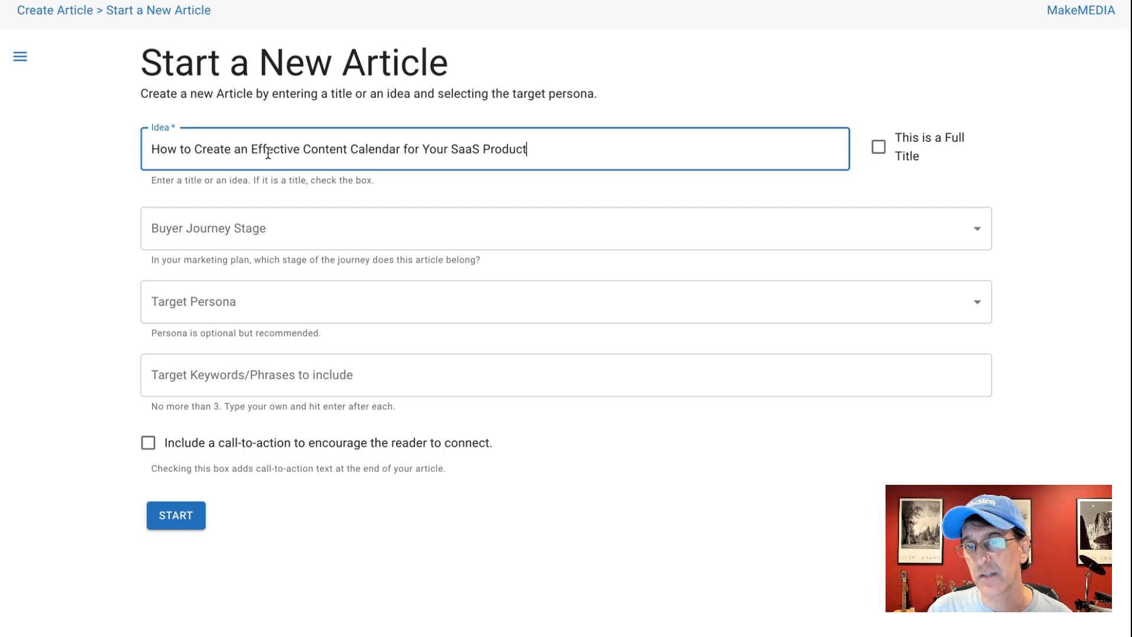
- Replace the title with the idea "creating a content calendar for SaaS companies" and leave it unmarked as a full title
click(882, 155)
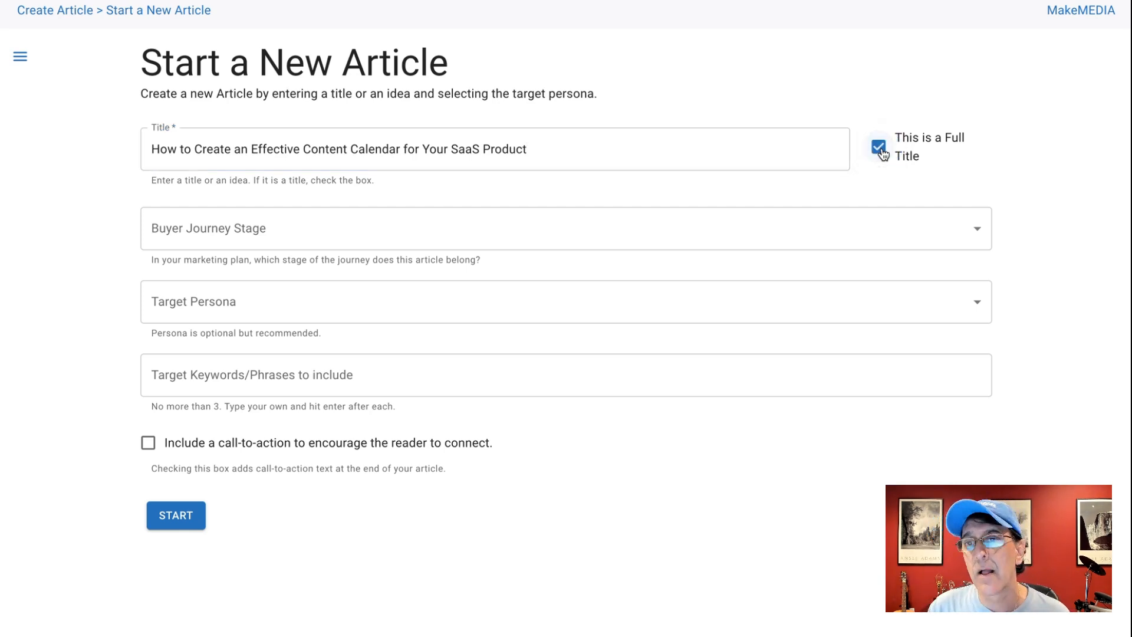
triple_click(340, 155)
key(ctrl+c)
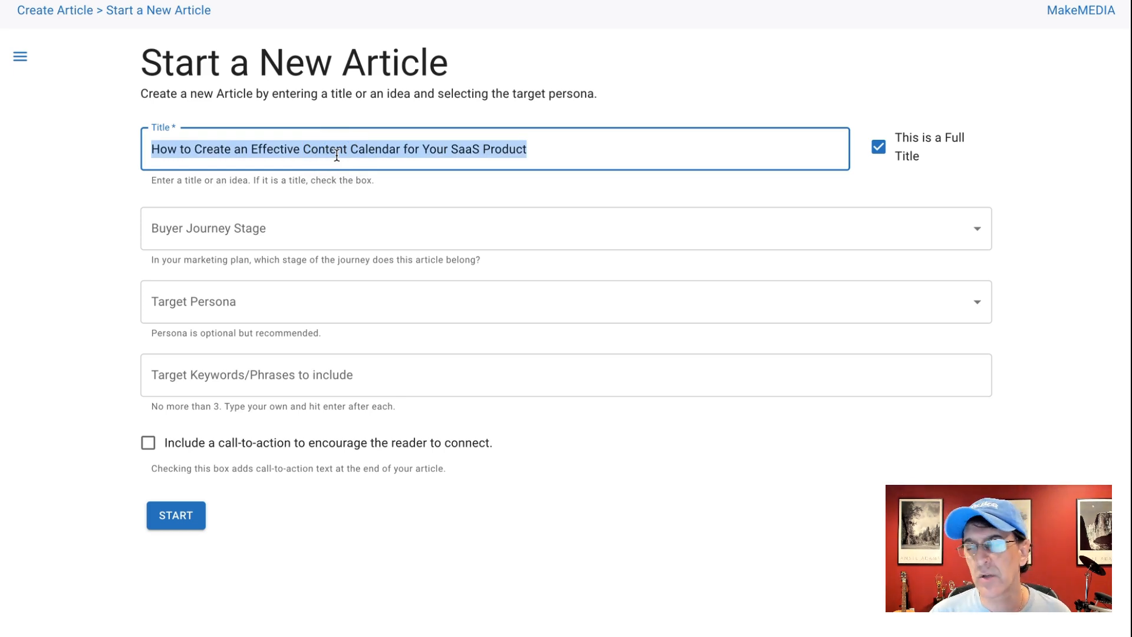
text(creating a con)
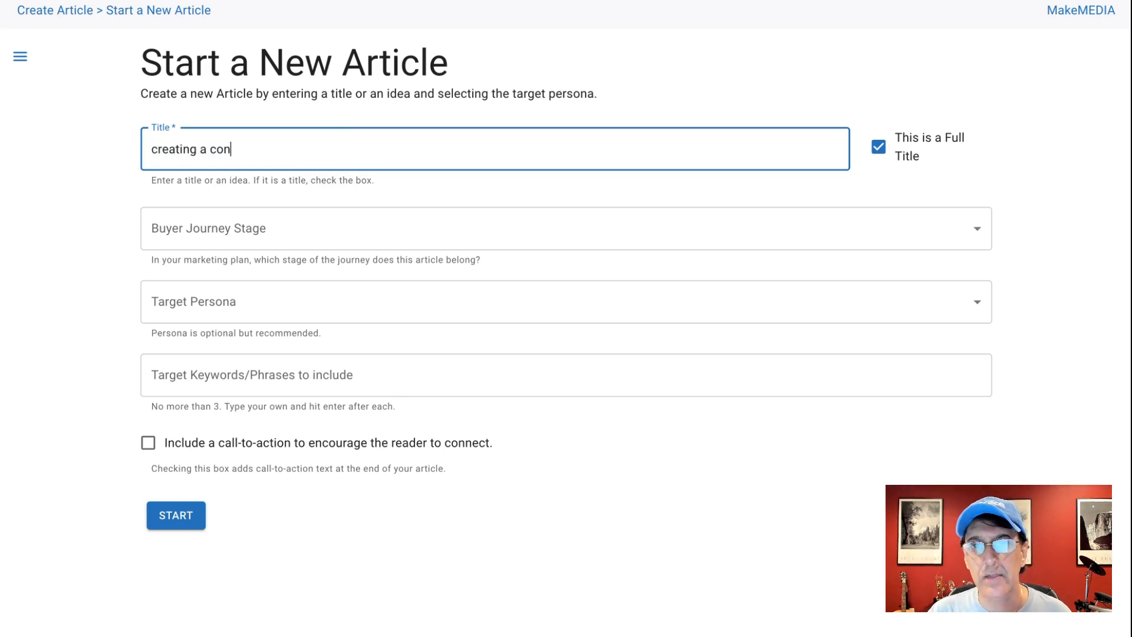
text(tent calendar for SaaS companies)
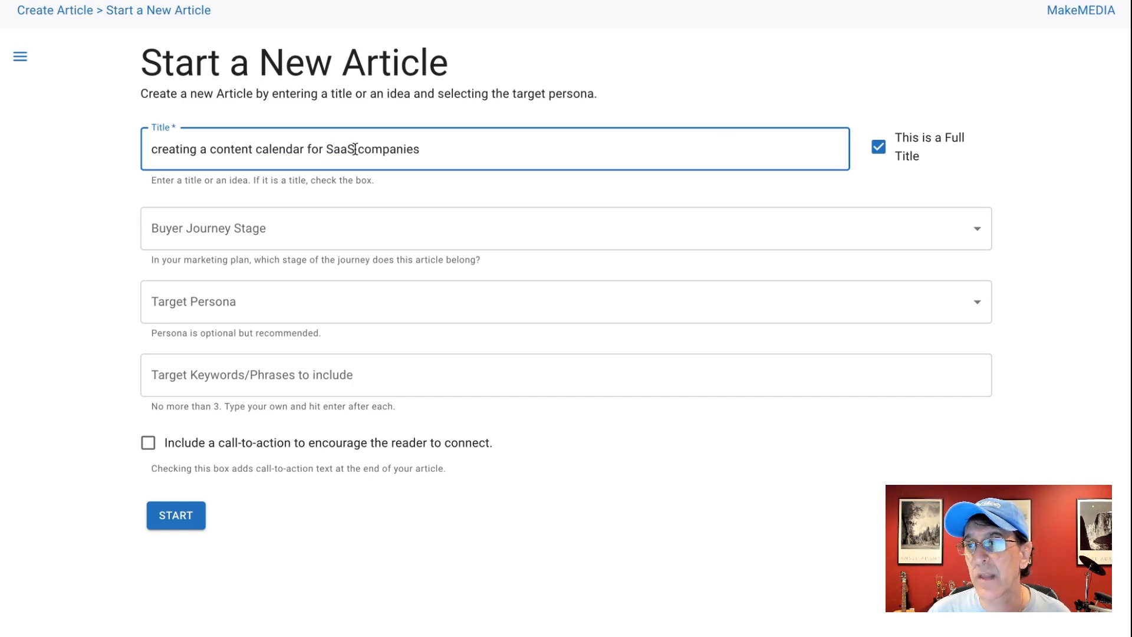
click(885, 155)
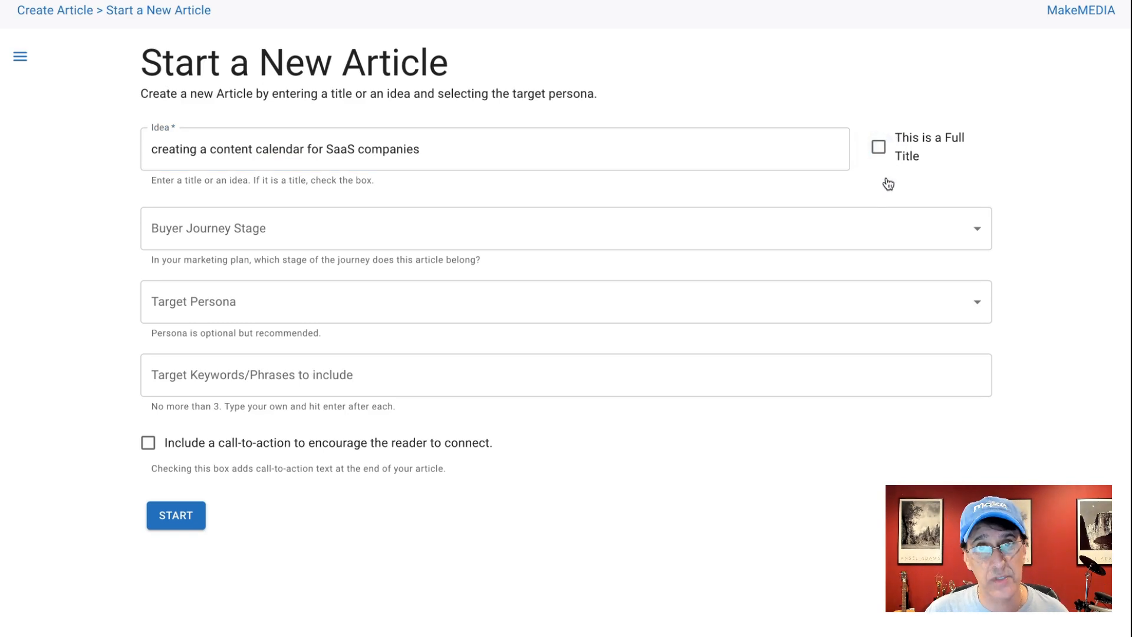
- Restore "How to Create an Effective Content Calendar for Your SaaS Product" as the article's text and mark it as a full title
triple_click(429, 157)
key(ctrl+v)
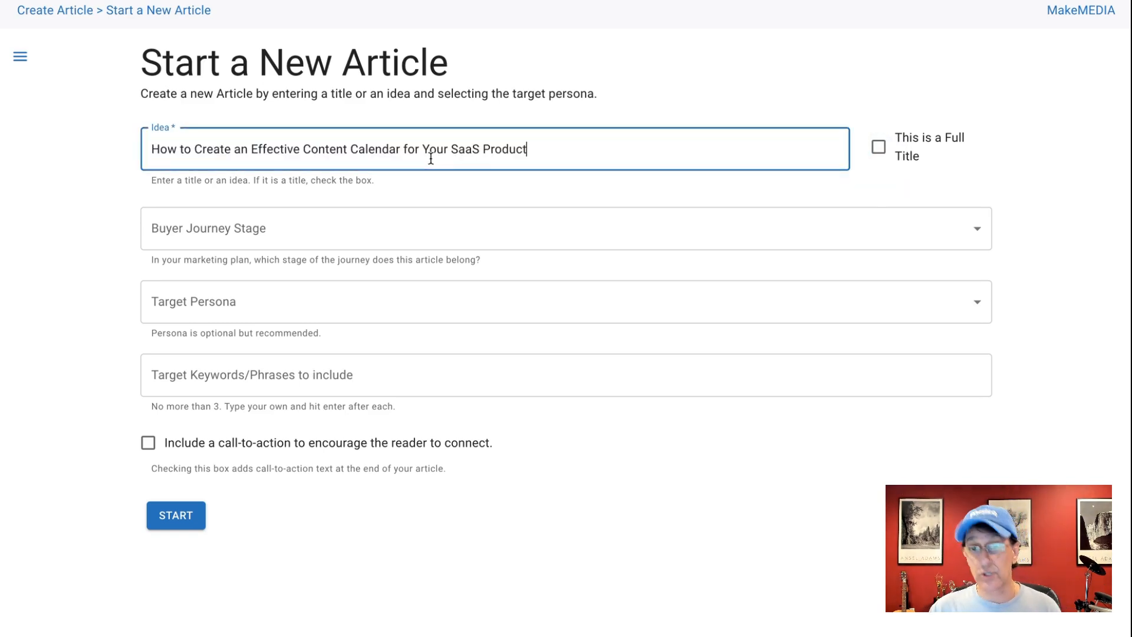
click(878, 147)
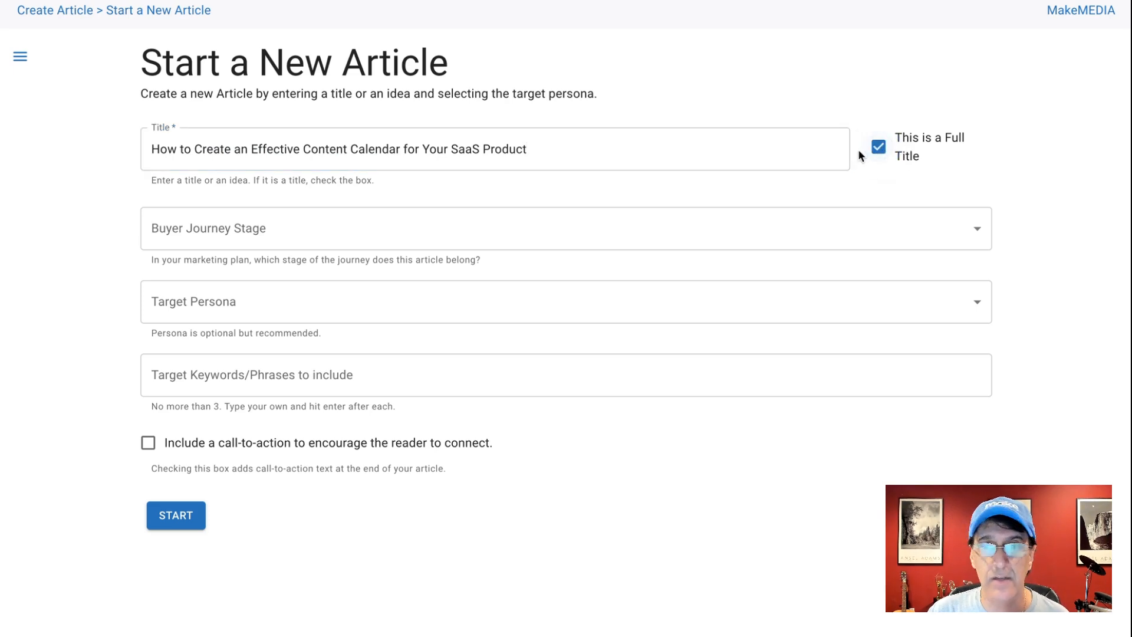
- Set the buyer journey stage to Awareness and choose the Chief Marketing Officer as the target persona
click(721, 236)
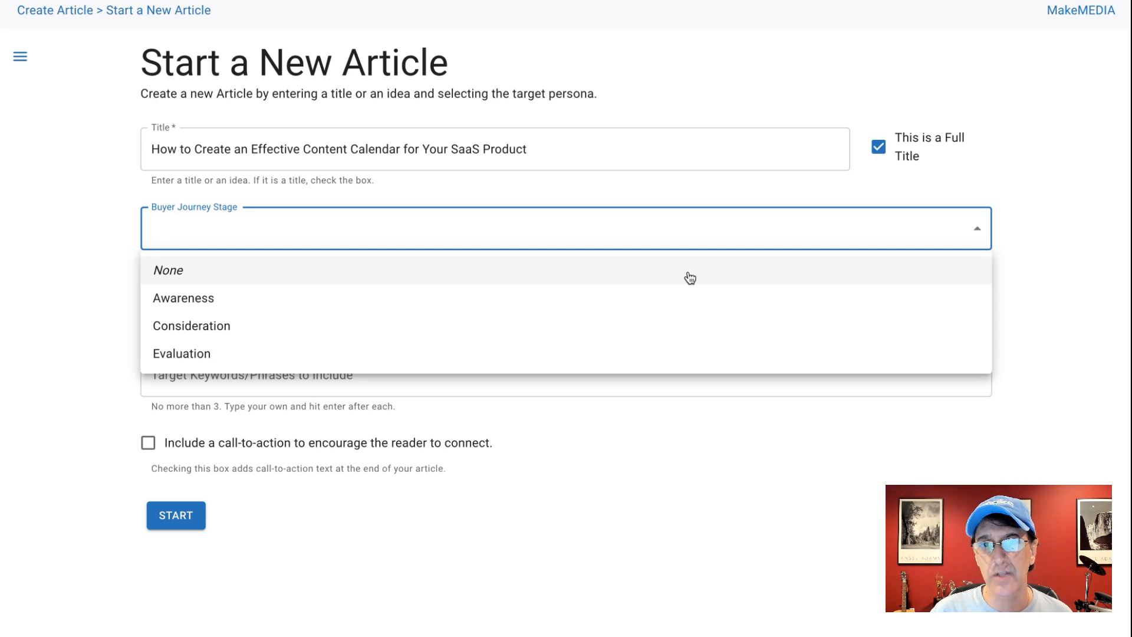
click(660, 311)
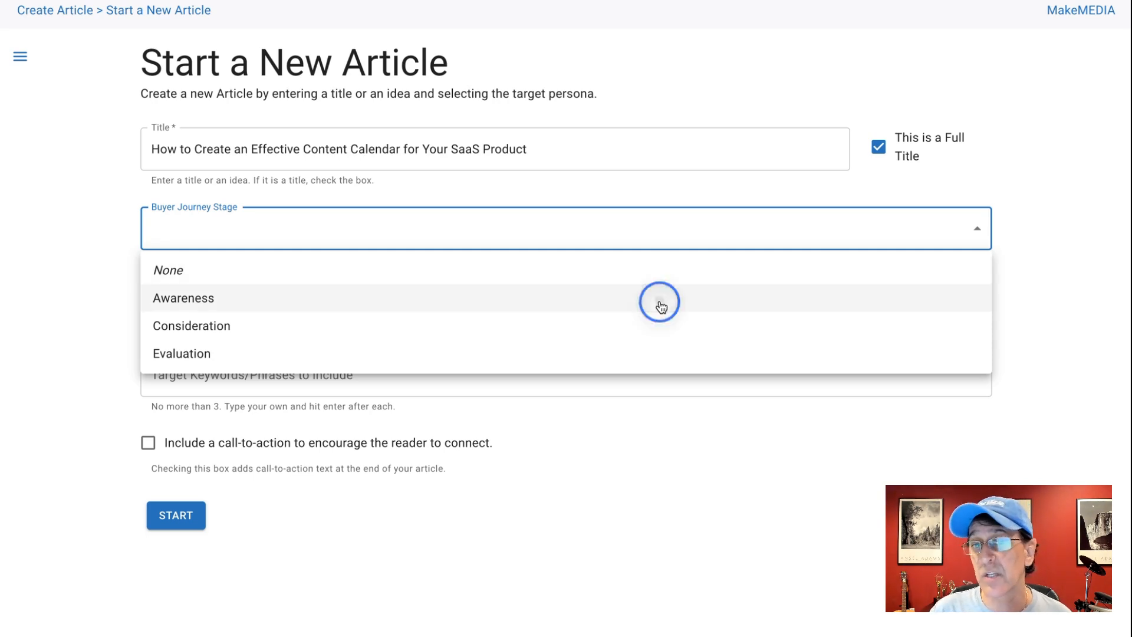
click(40, 341)
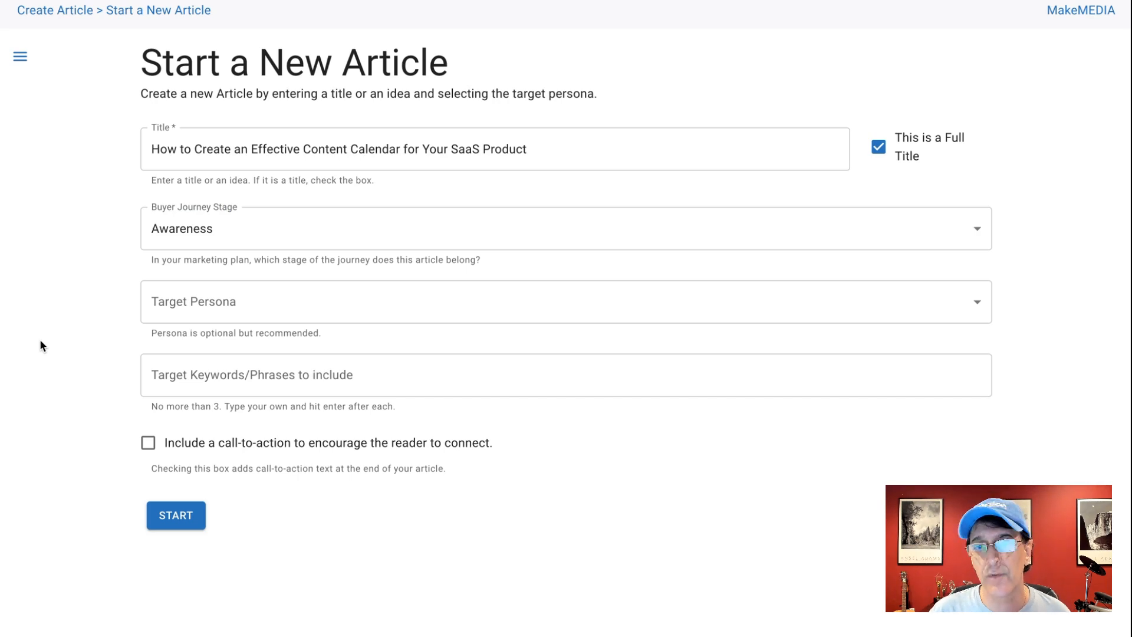
click(220, 305)
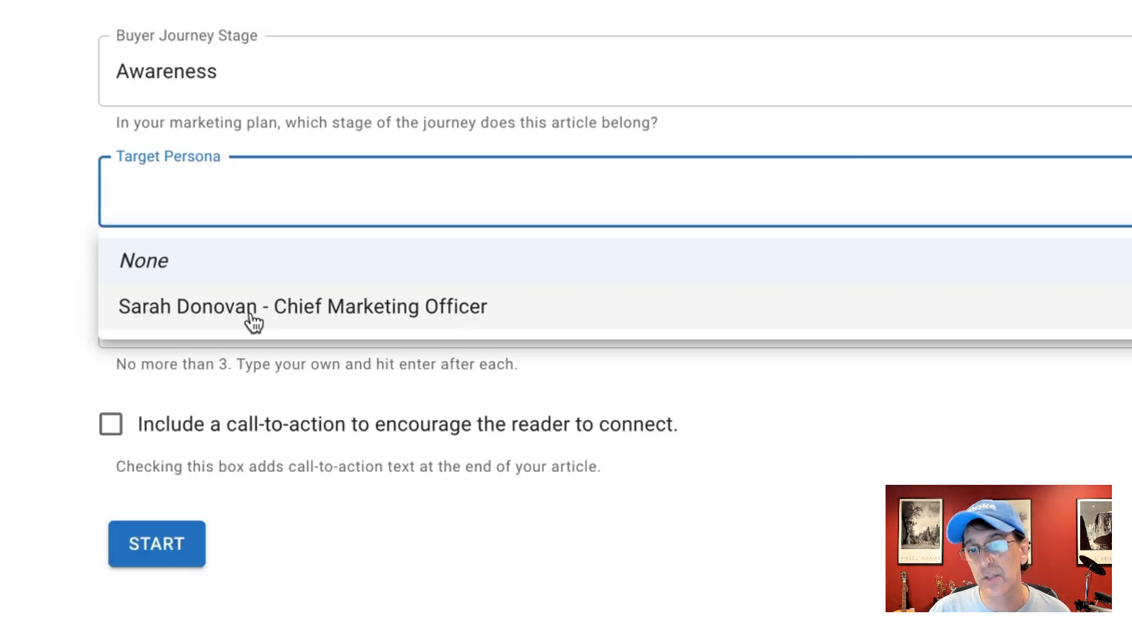
click(253, 321)
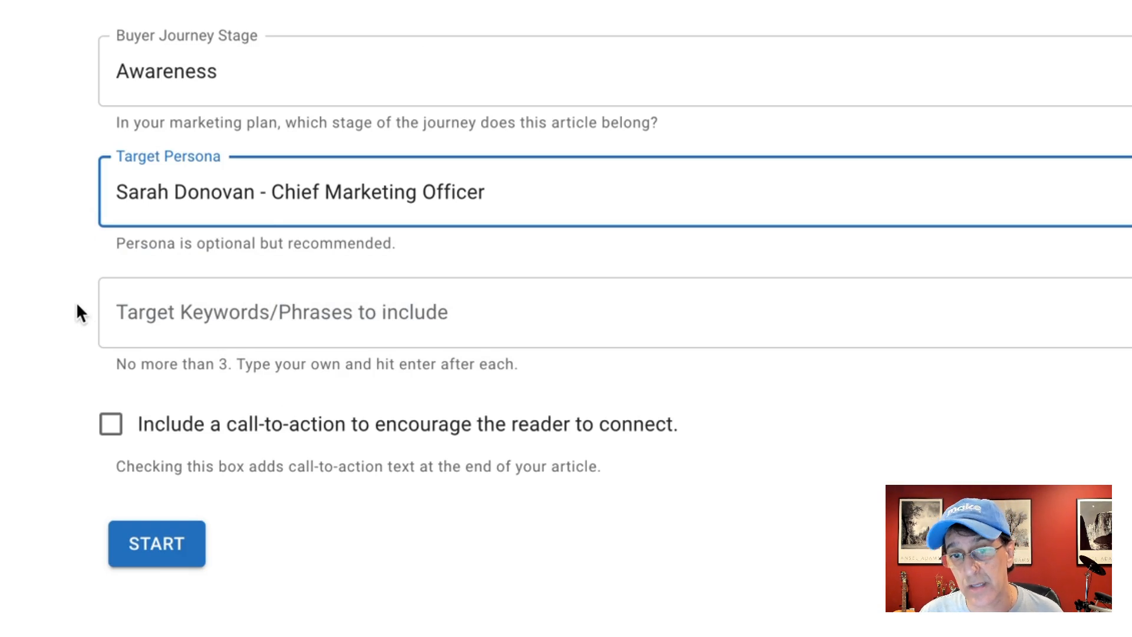
click(76, 304)
- Add the target keywords "content calendar", "content marketing calendar" and "SaaS content calendar"
click(244, 312)
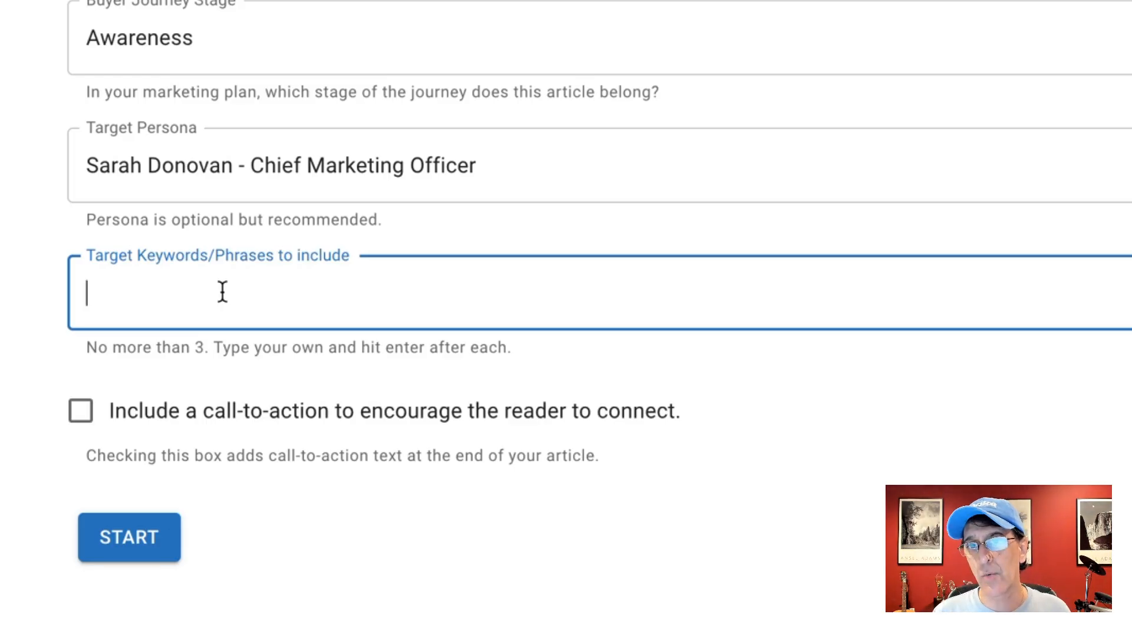
text(content calend)
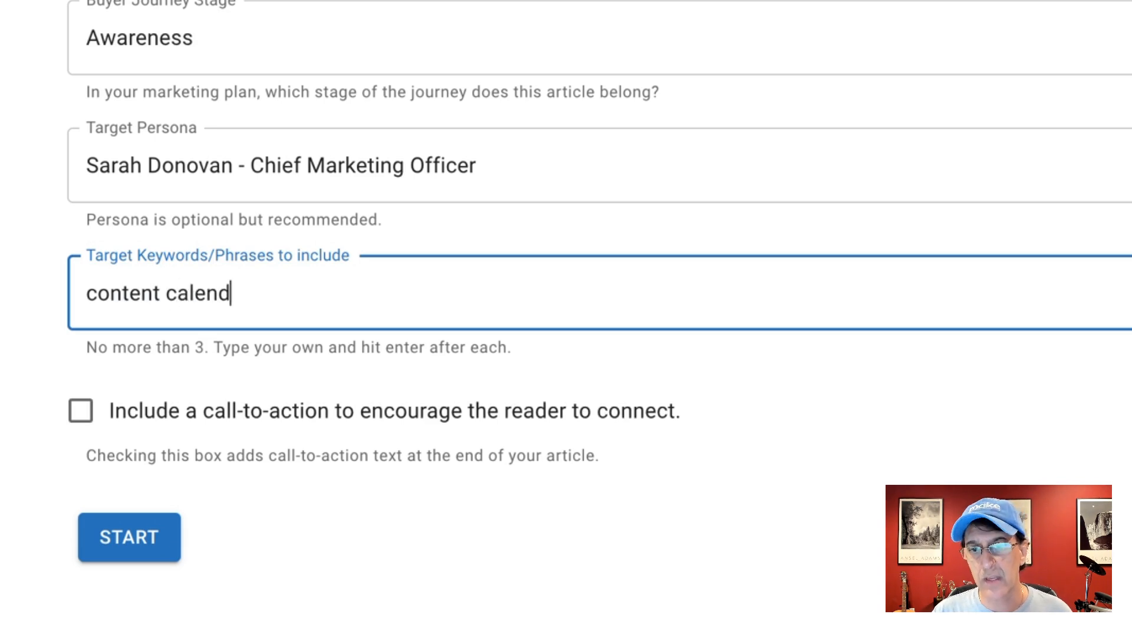
text(ar)
key(Return)
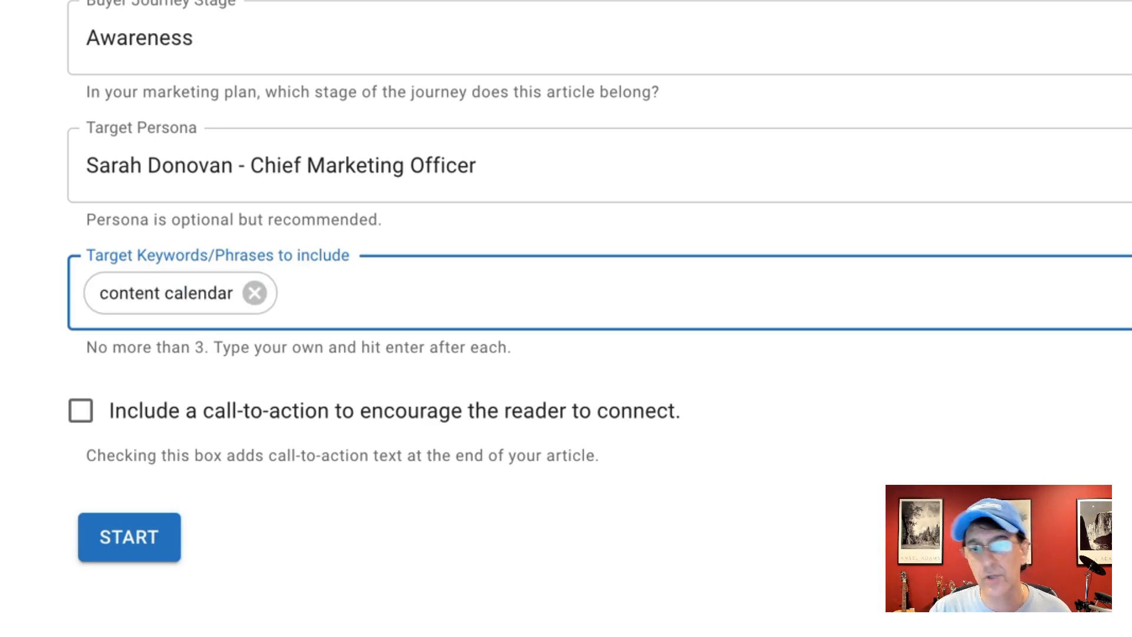
text(content marketing calendar)
key(Return)
text(SaaS)
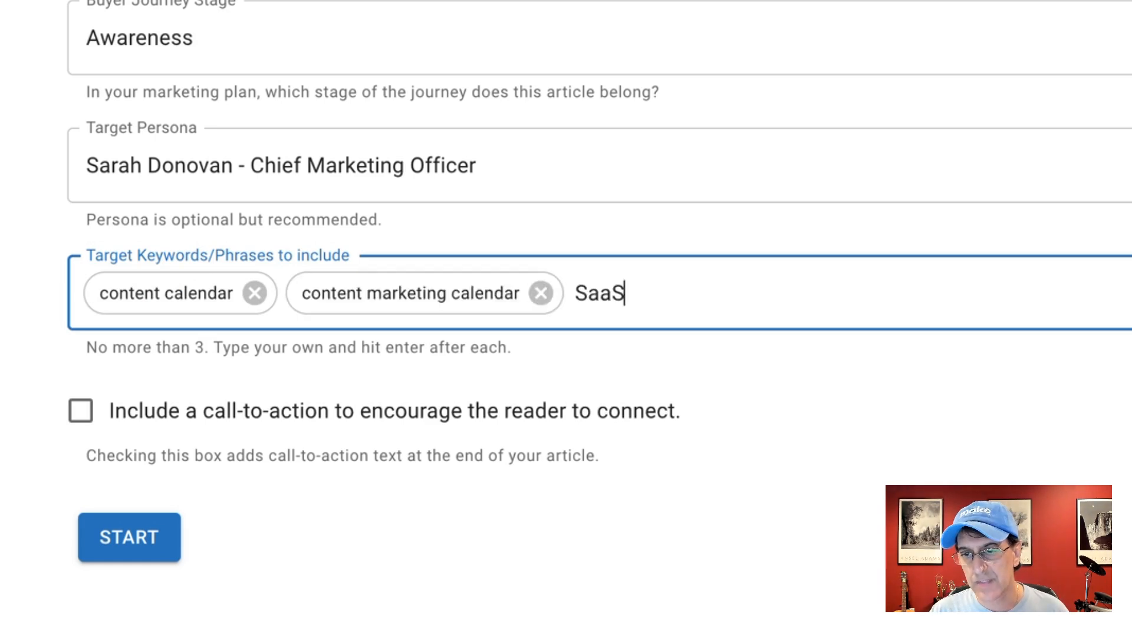
text( content cal)
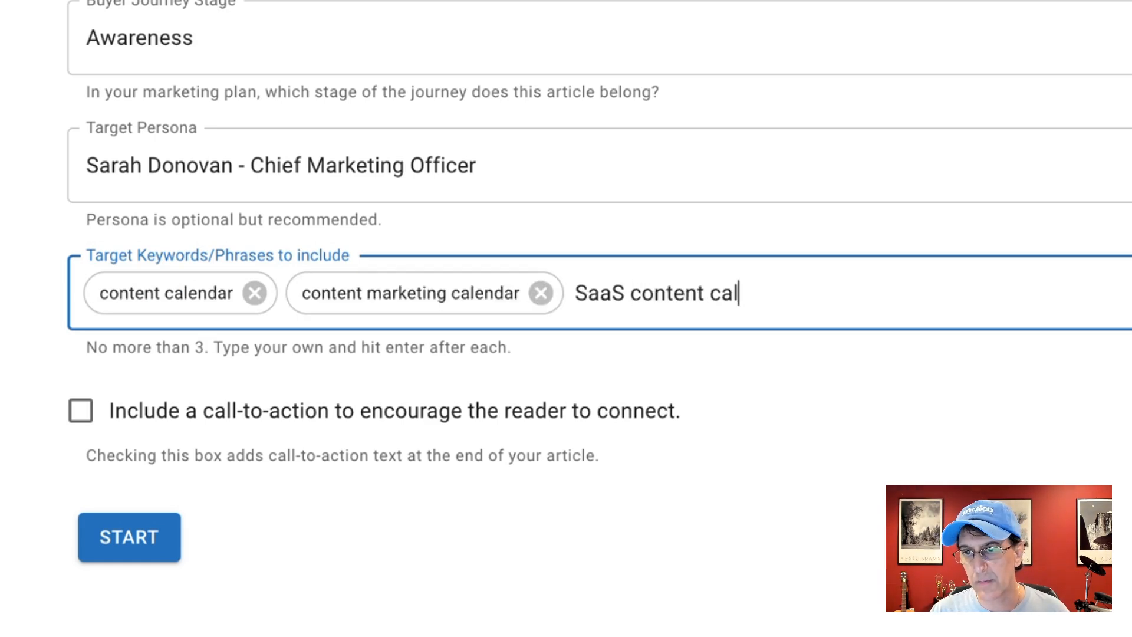
text(endar)
key(Return)
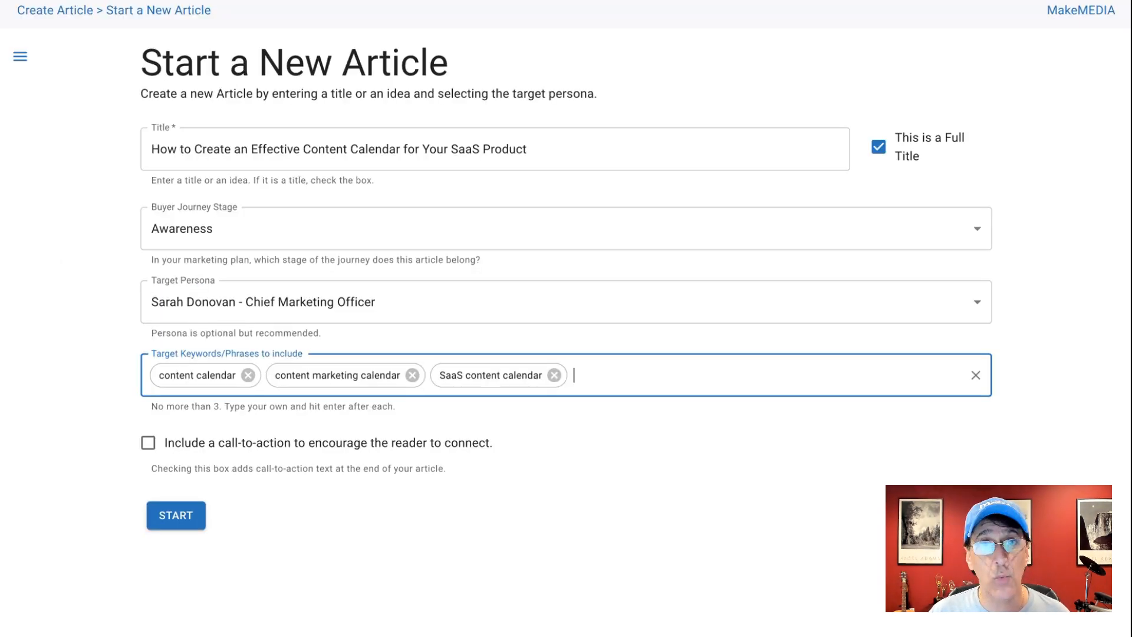
- Include a call-to-action for the reader and start the article
click(148, 444)
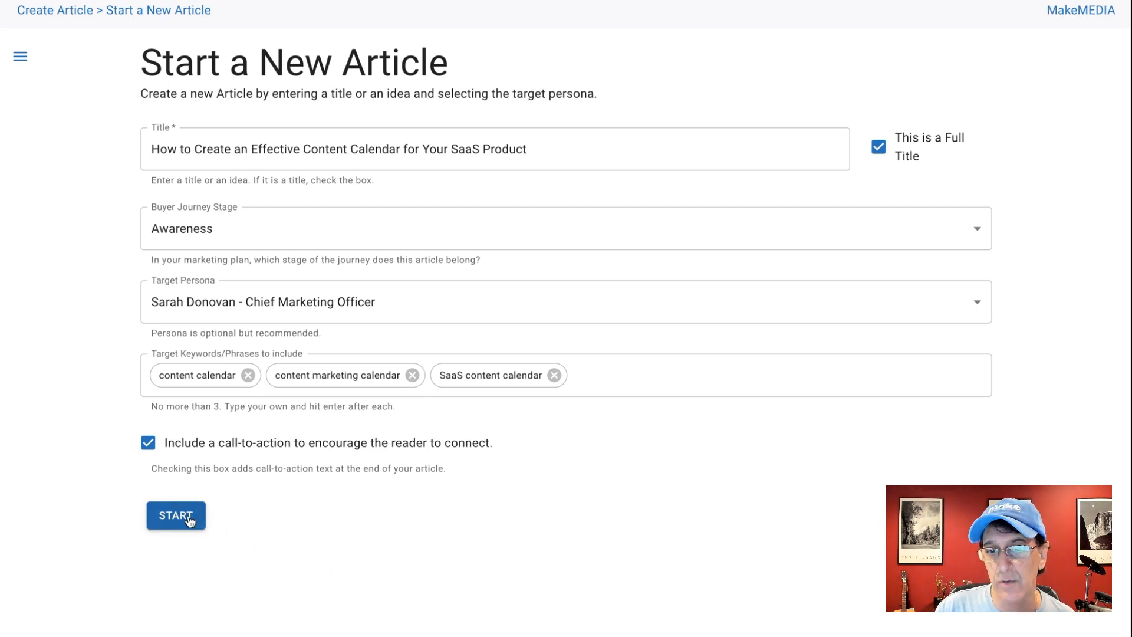
click(163, 514)
click(163, 514)
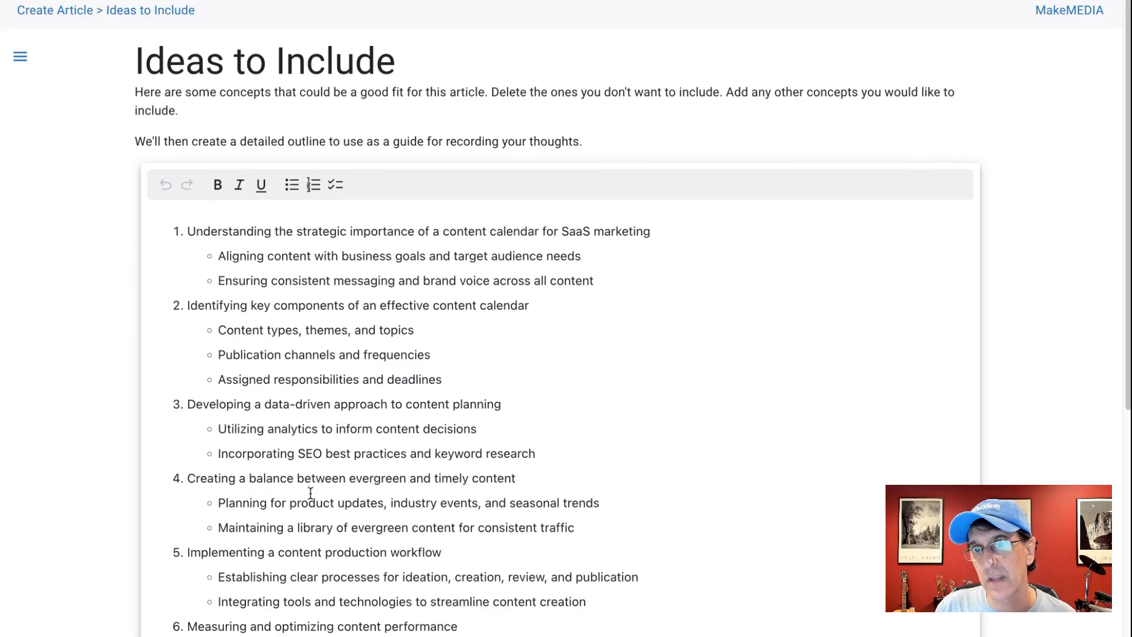
- Review the whole list of suggested ideas for the article and accept it unedited to continue
scroll(257, 194, down, 1)
triple_click(242, 215)
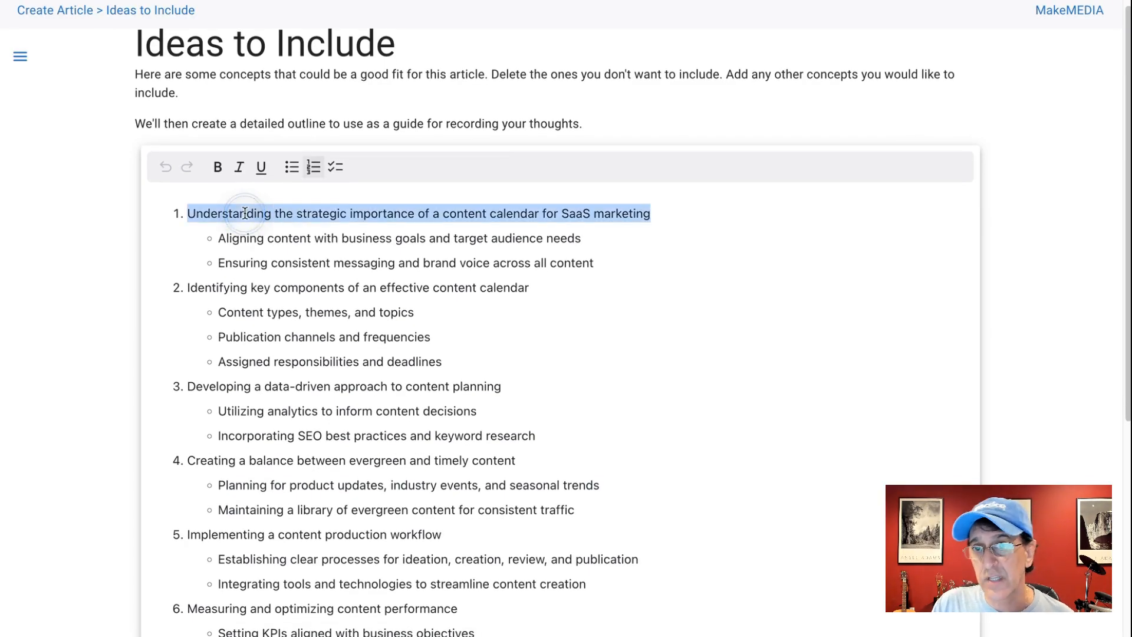
click(246, 214)
scroll(342, 370, down, 2)
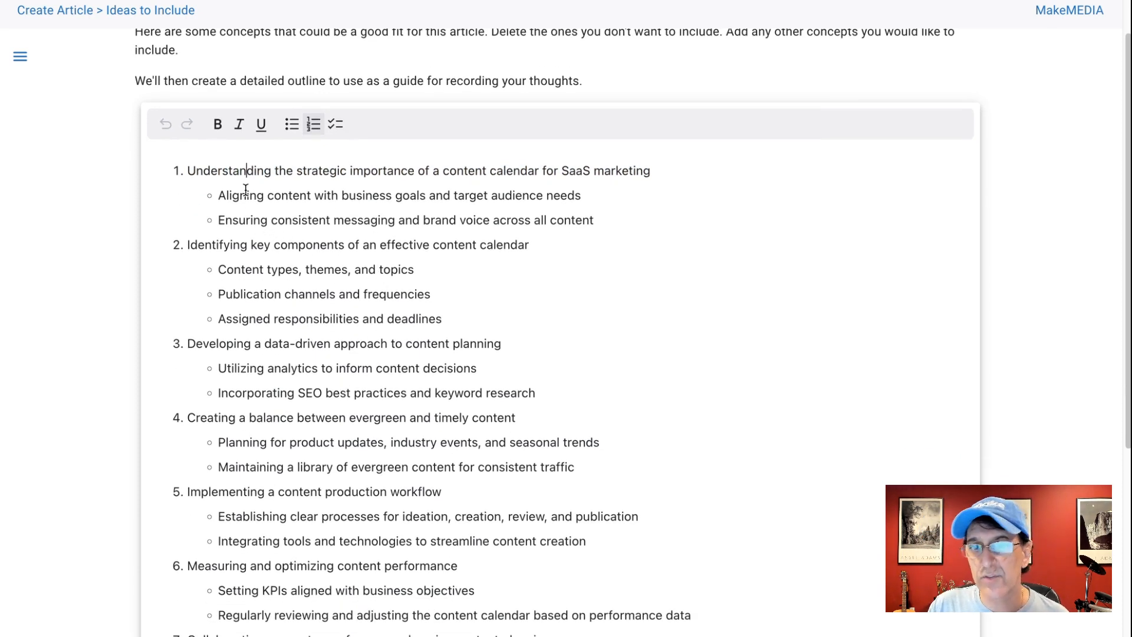
scroll(363, 471, down, 5)
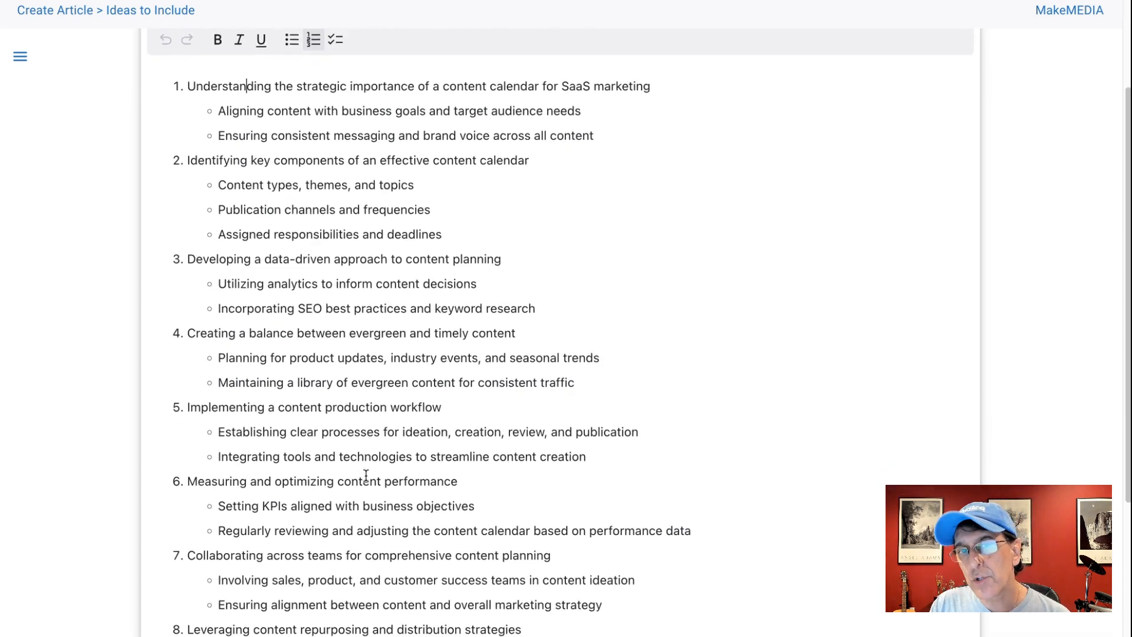
scroll(364, 476, down, 2)
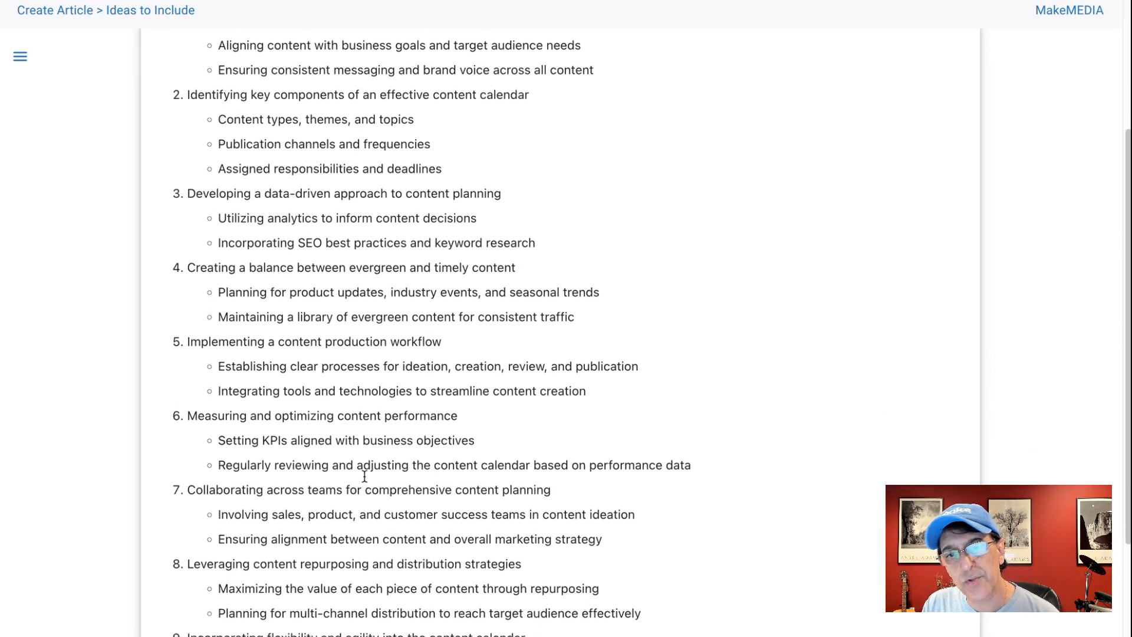
scroll(363, 477, down, 2)
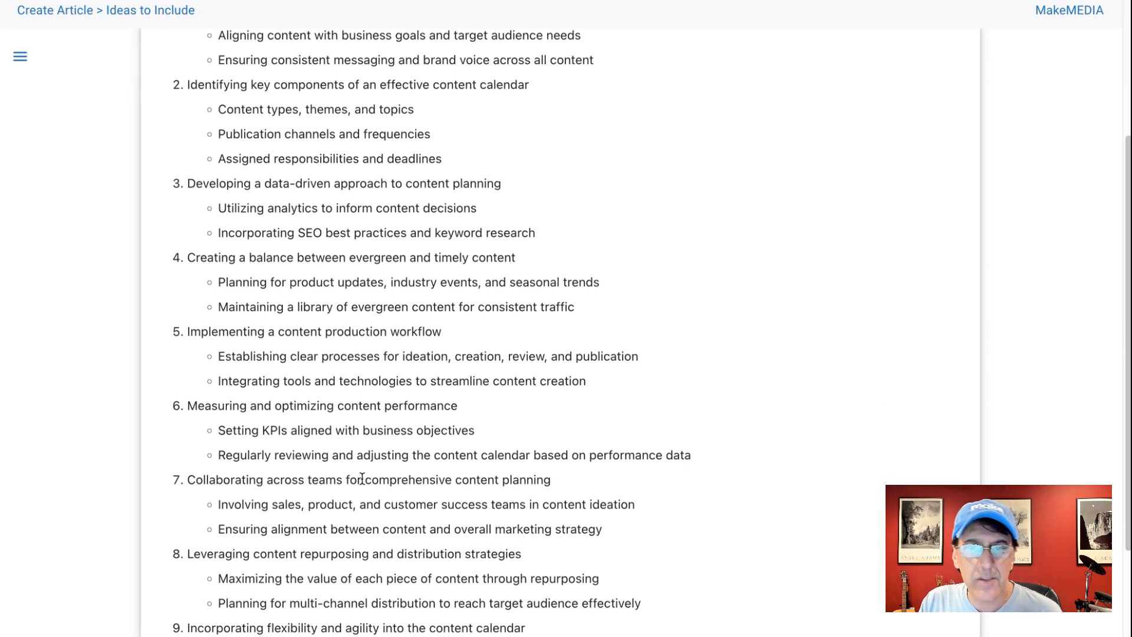
scroll(362, 478, down, 5)
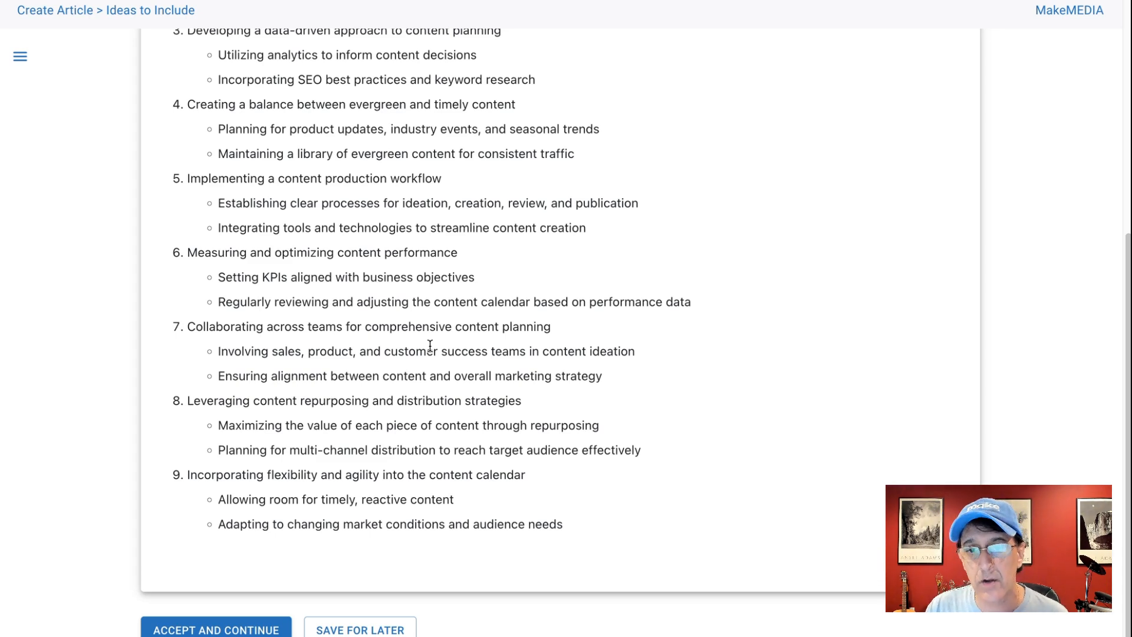
click(236, 630)
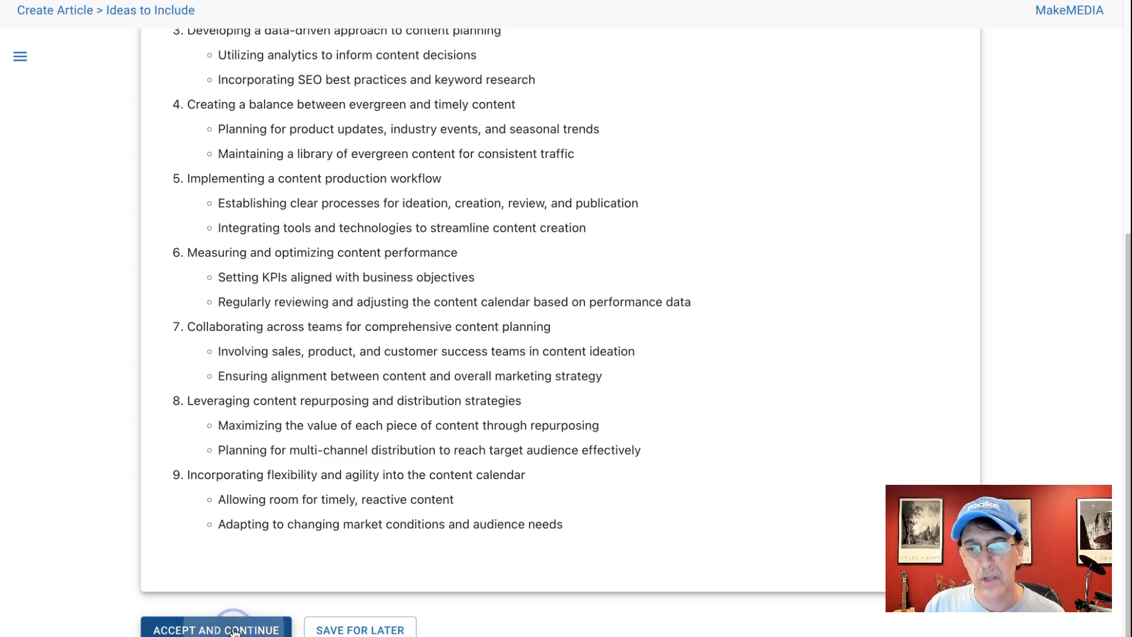